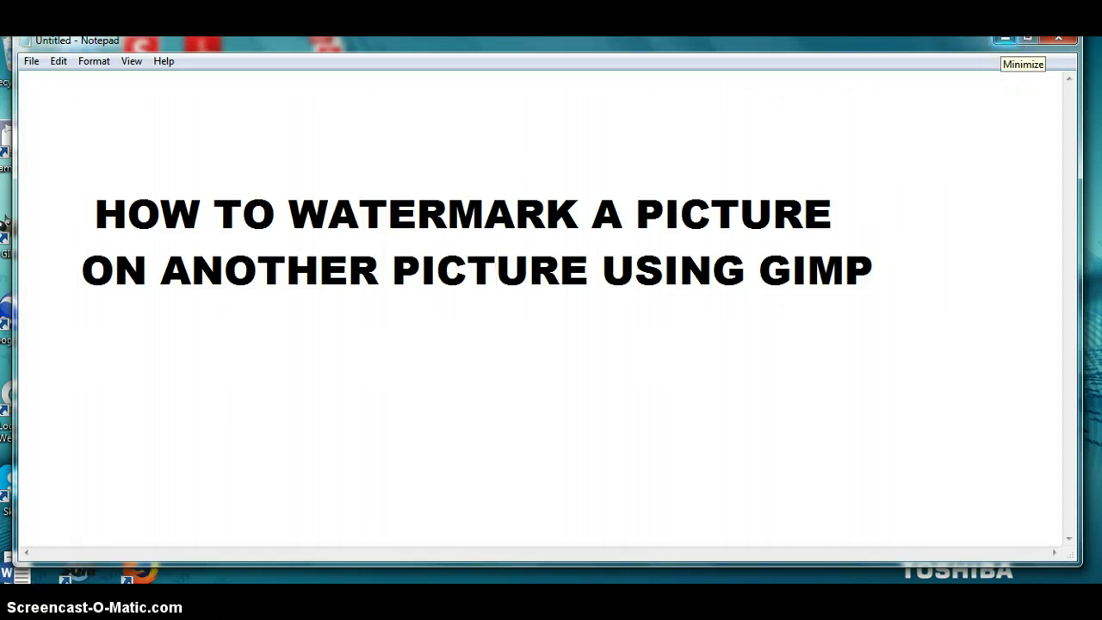
Minimize the Notepad title note and launch GIMP from the desktop.
left_click(1005, 39)
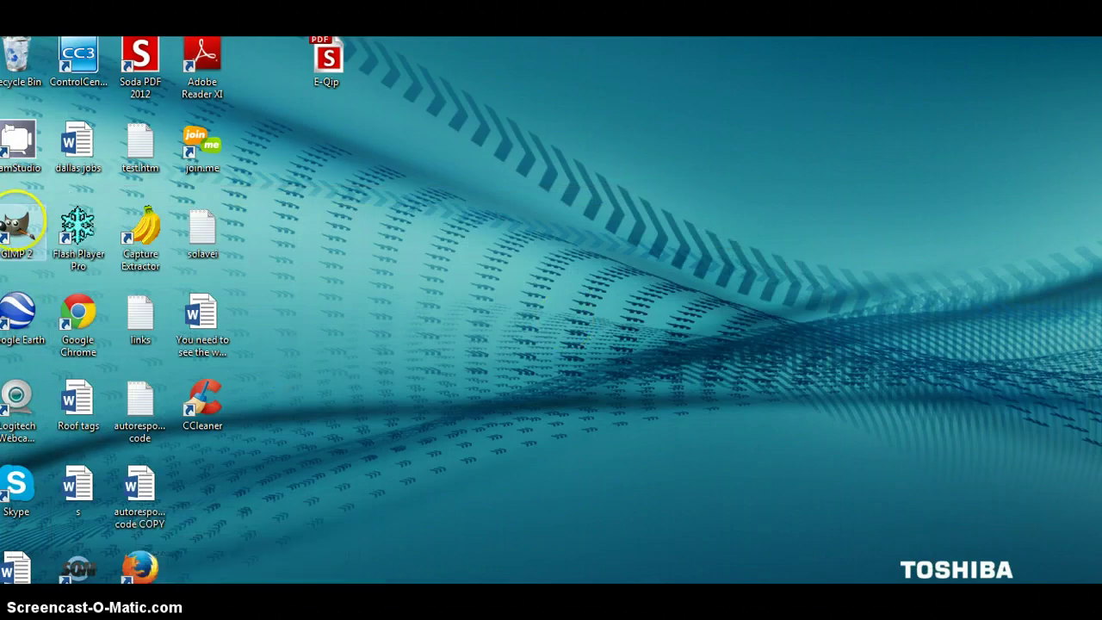
right_click(19, 221)
left_click(55, 230)
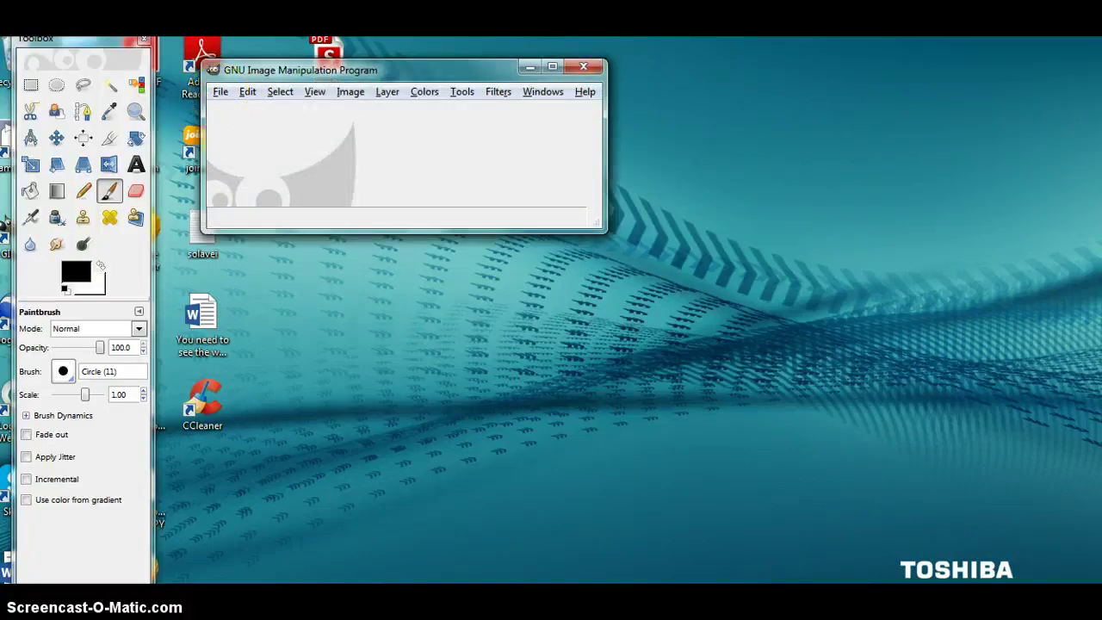
Open solavei logo 6.jpg from the Downloads folder and enlarge the image window around the whole canvas.
left_click(221, 92)
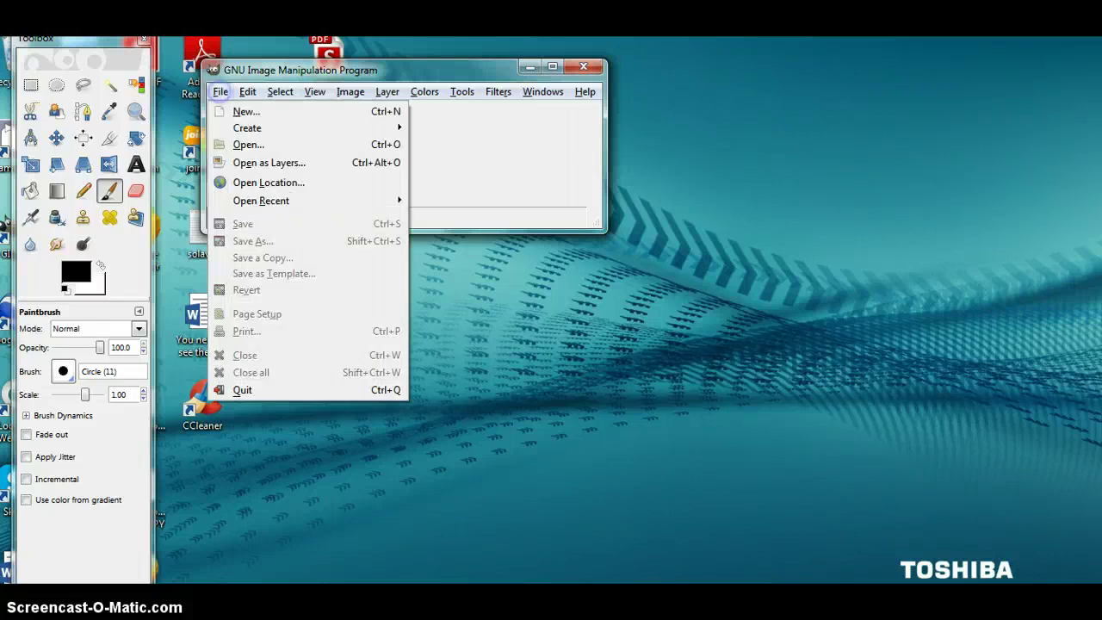
left_click(248, 145)
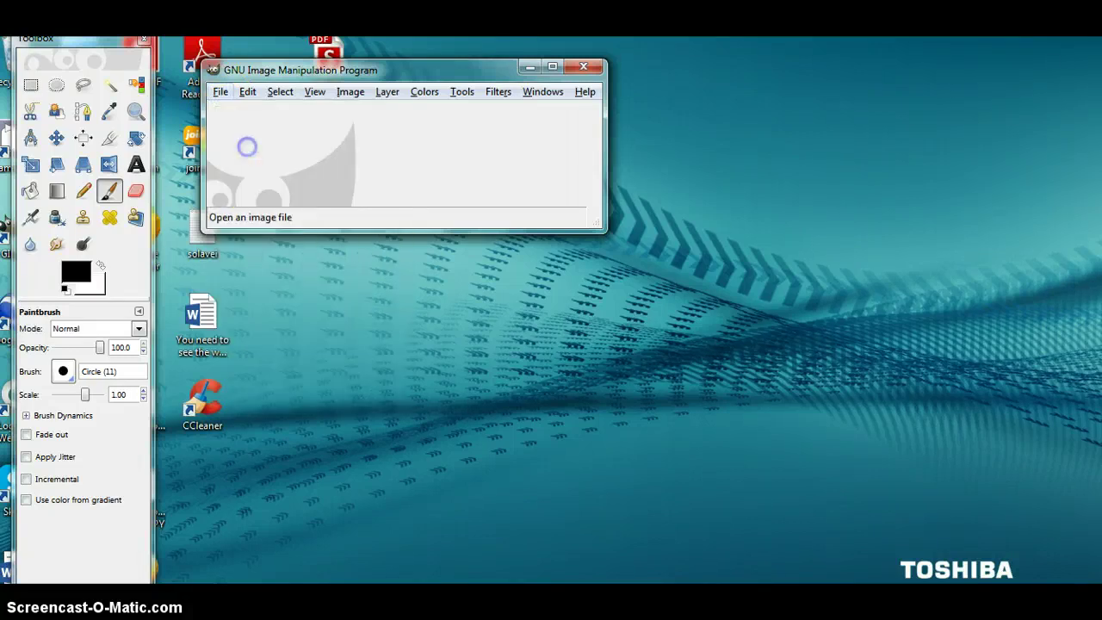
left_click(267, 209)
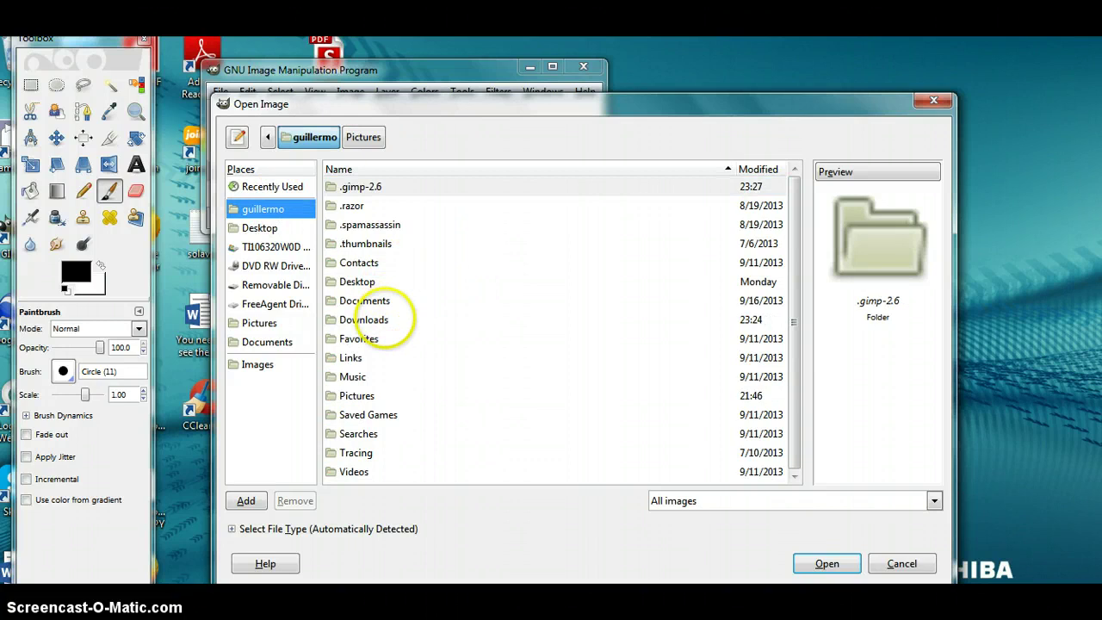
double_click(387, 319)
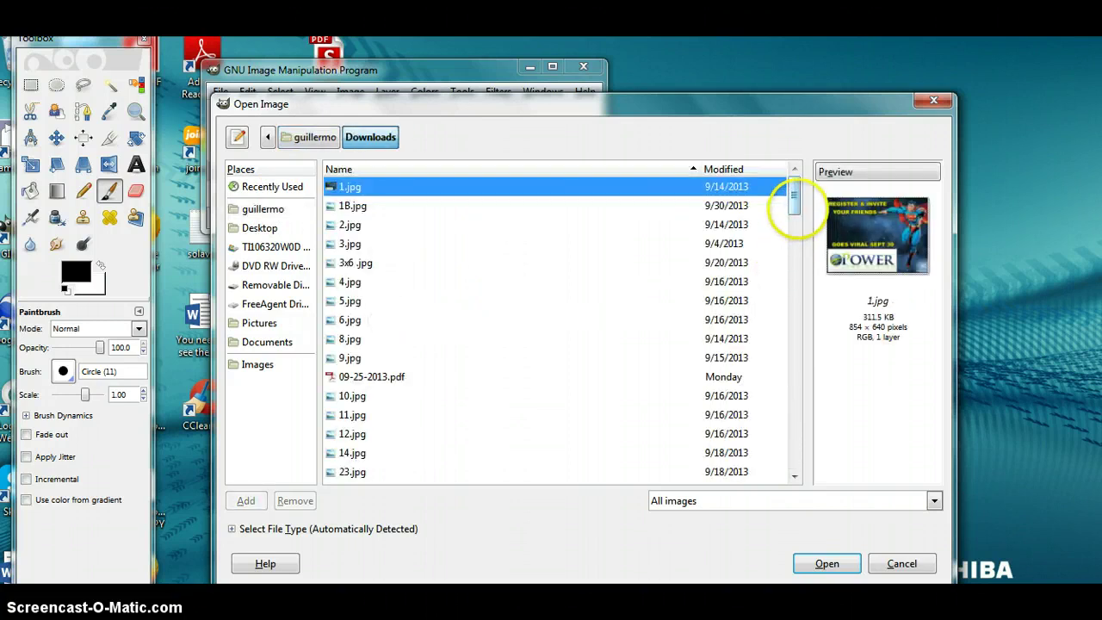
left_click_drag(787, 209, 787, 463)
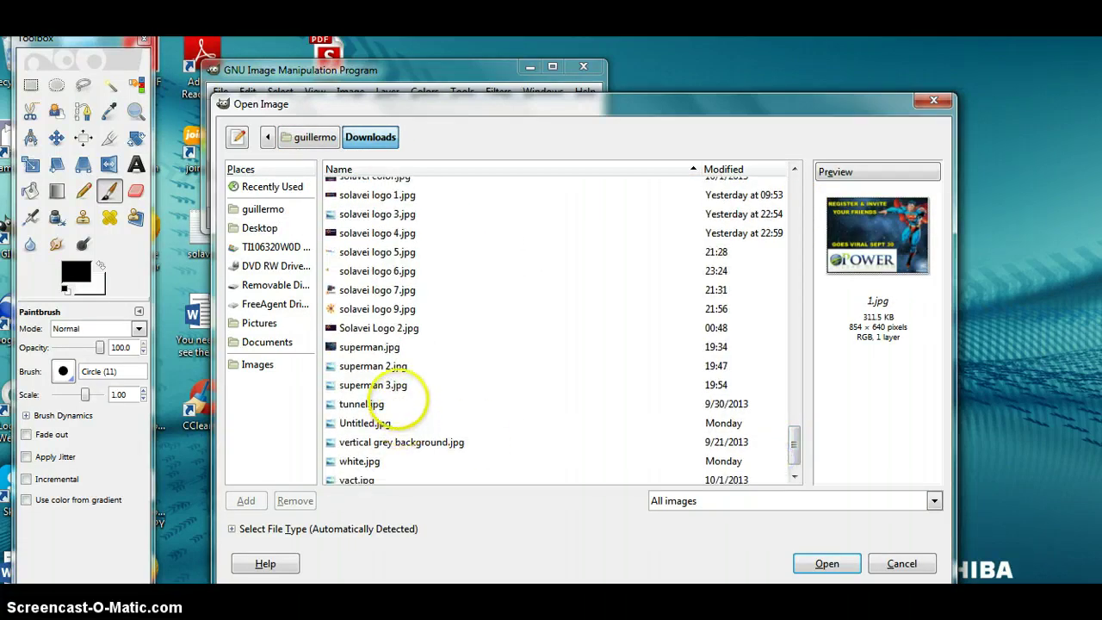
left_click(394, 291)
left_click(397, 271)
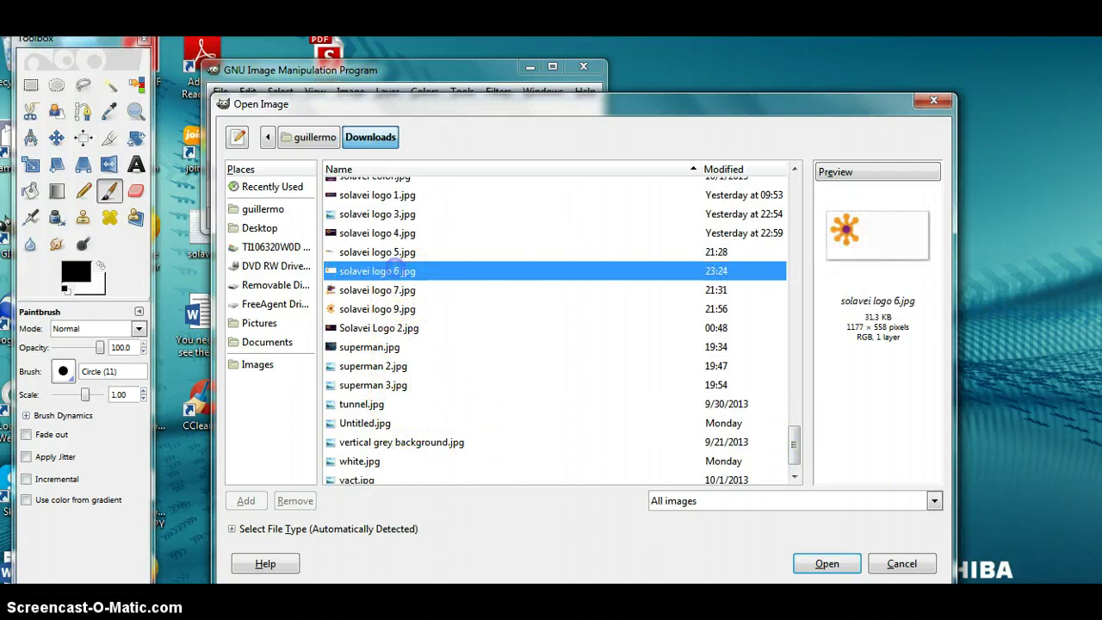
double_click(389, 271)
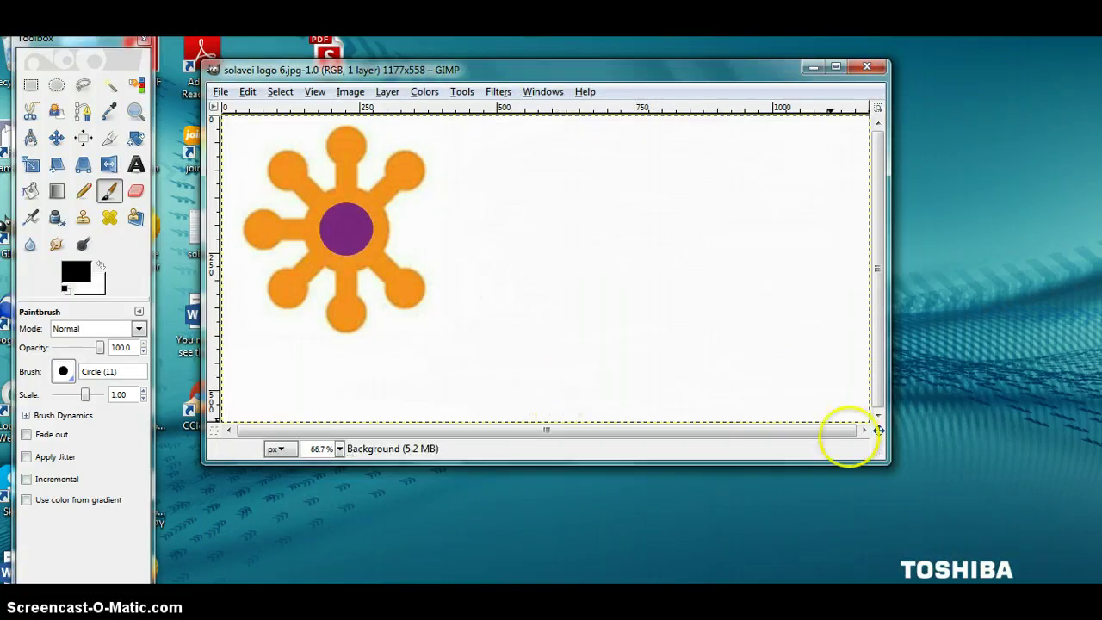
left_click_drag(884, 459, 1037, 553)
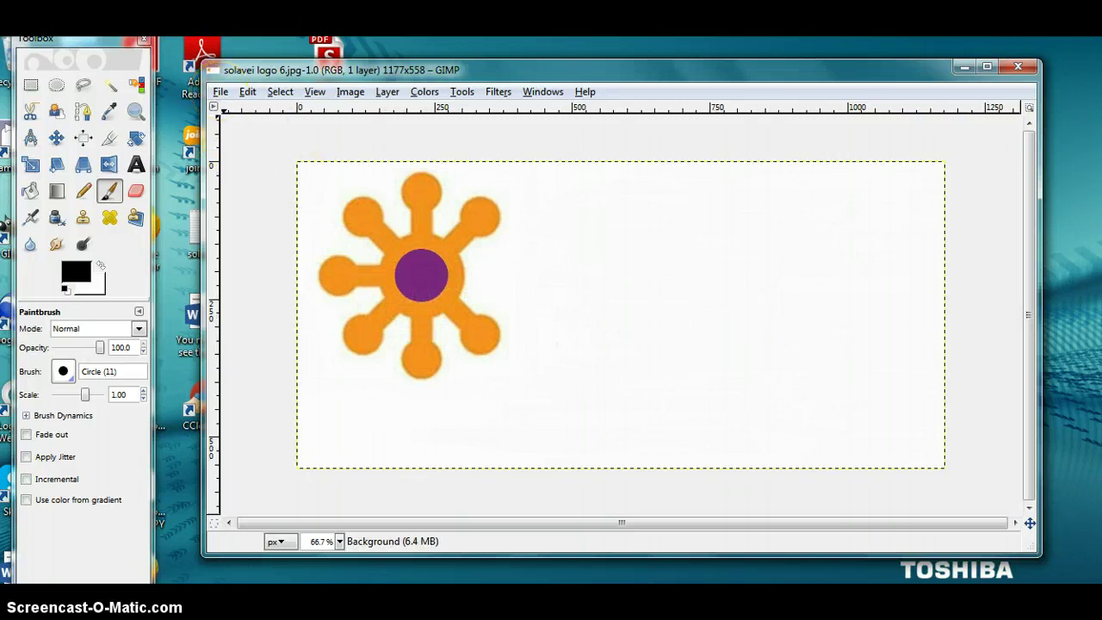
Add solavei logo 9.jpg from the Downloads folder to the image as a new layer.
left_click(221, 91)
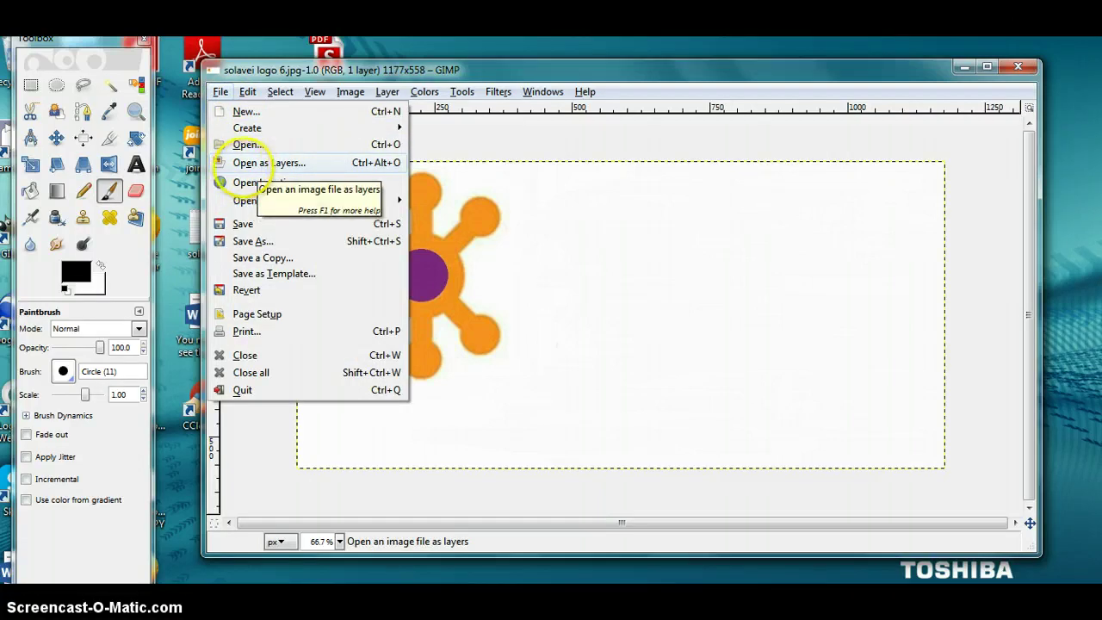
left_click(245, 163)
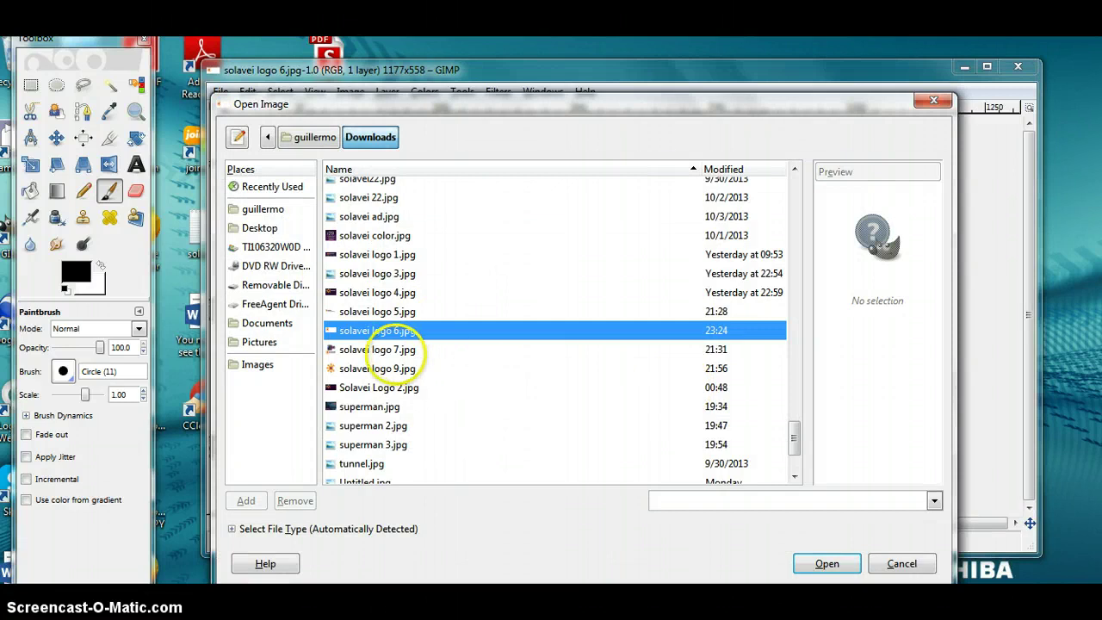
left_click(392, 369)
double_click(392, 368)
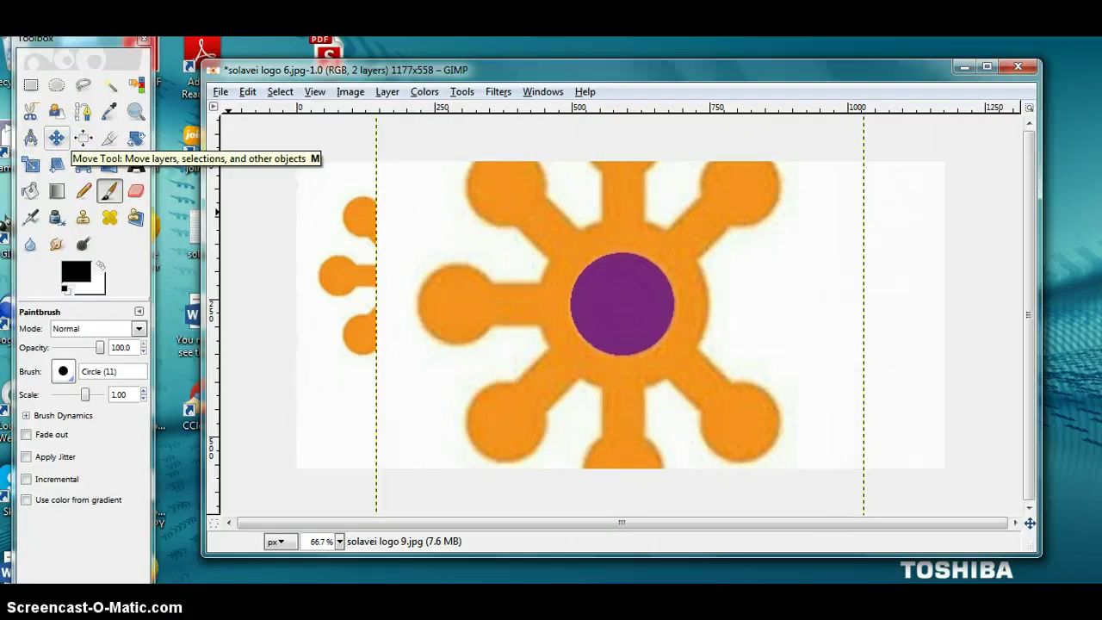
Move the large logo layer about 345 px right and 24 px down, clear of the small logo.
left_click(56, 138)
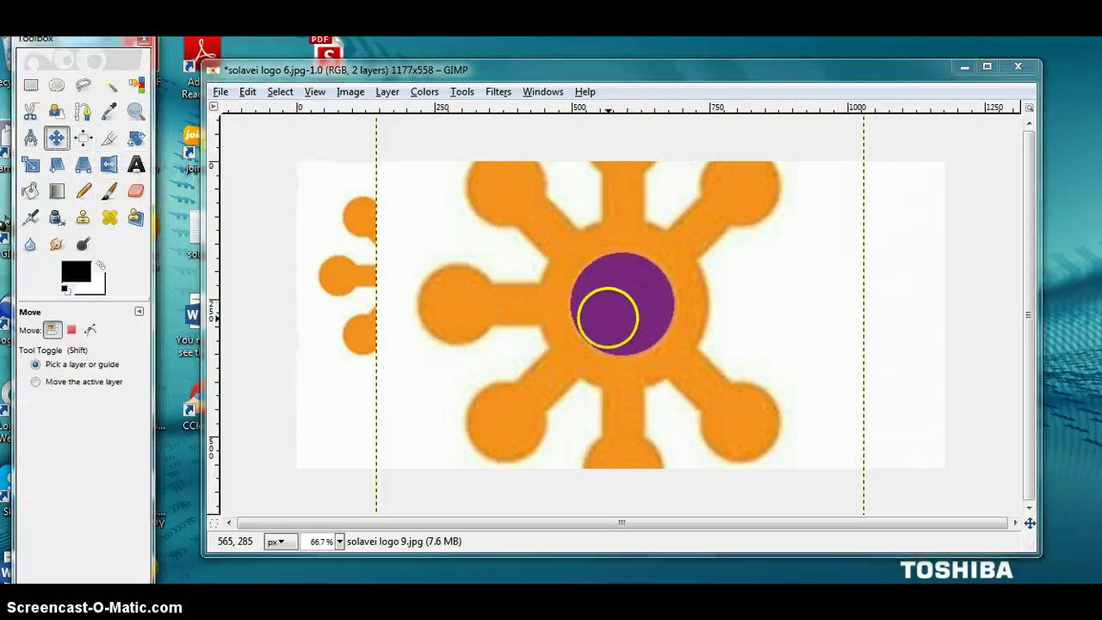
left_click_drag(607, 317, 798, 332)
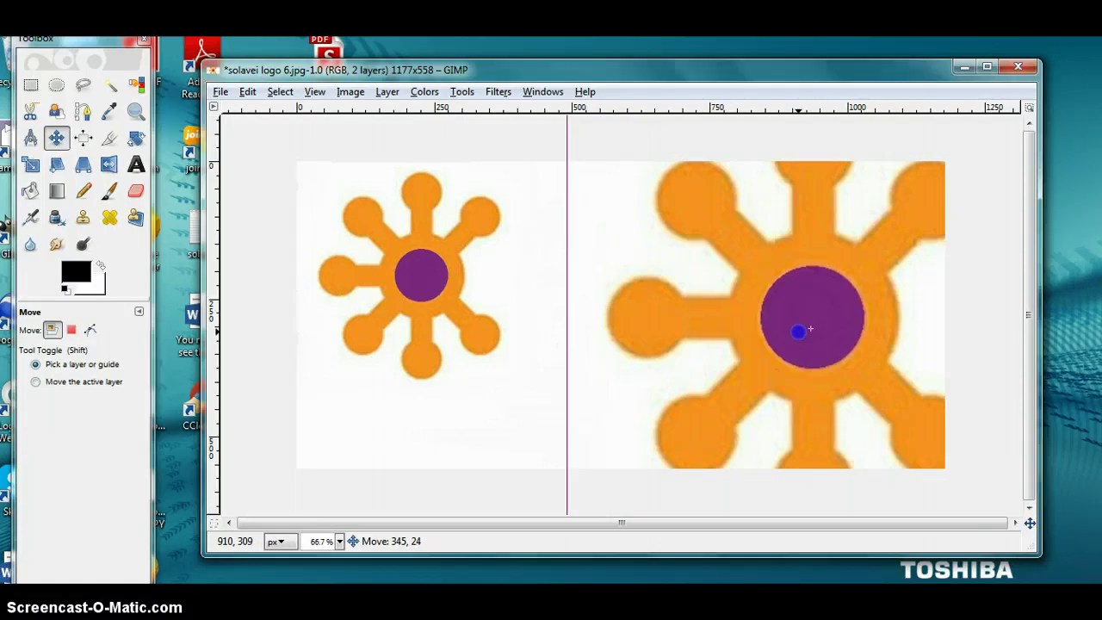
left_click_drag(798, 332, 798, 332)
left_click(738, 351)
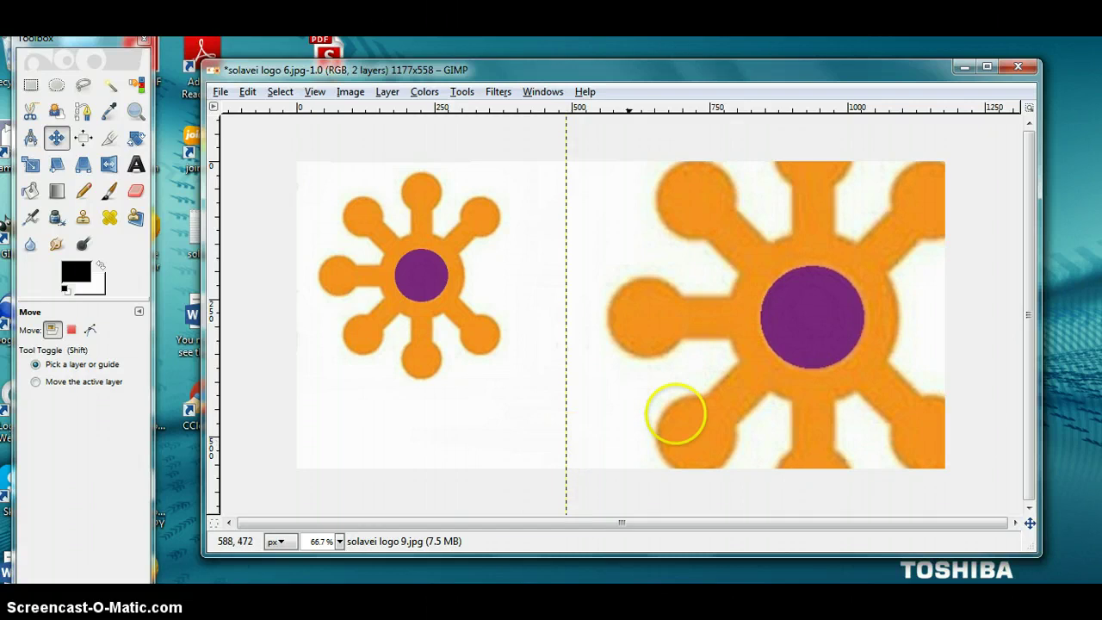
Switch to the Notepad note about the eraser shortcut, read it and minimize it again.
key("shift+e")
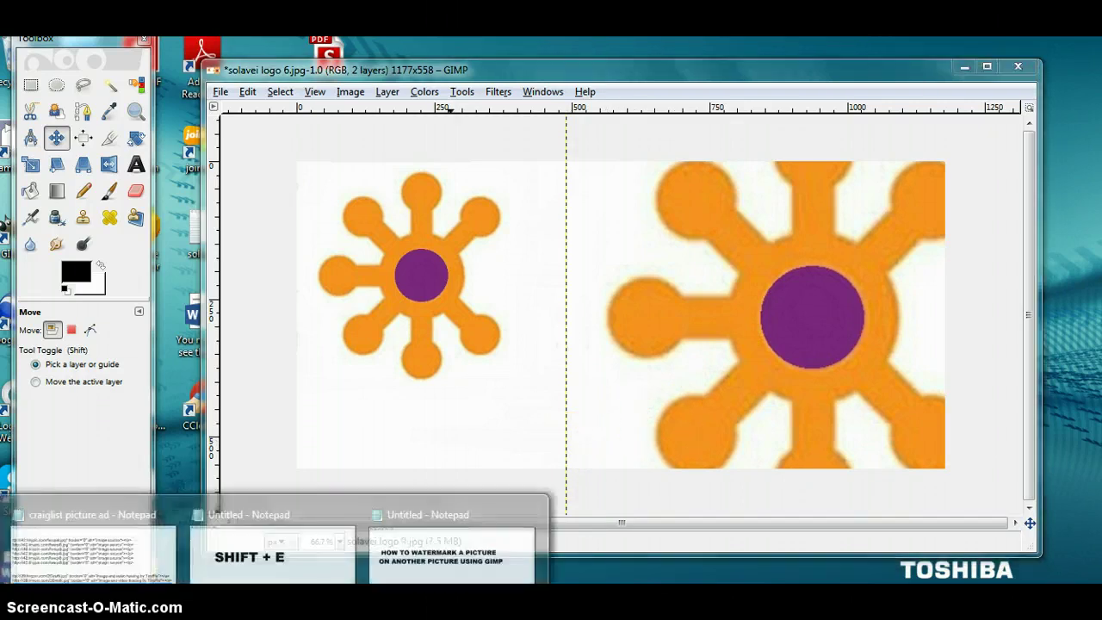
key("alt+Tab")
left_click(517, 453)
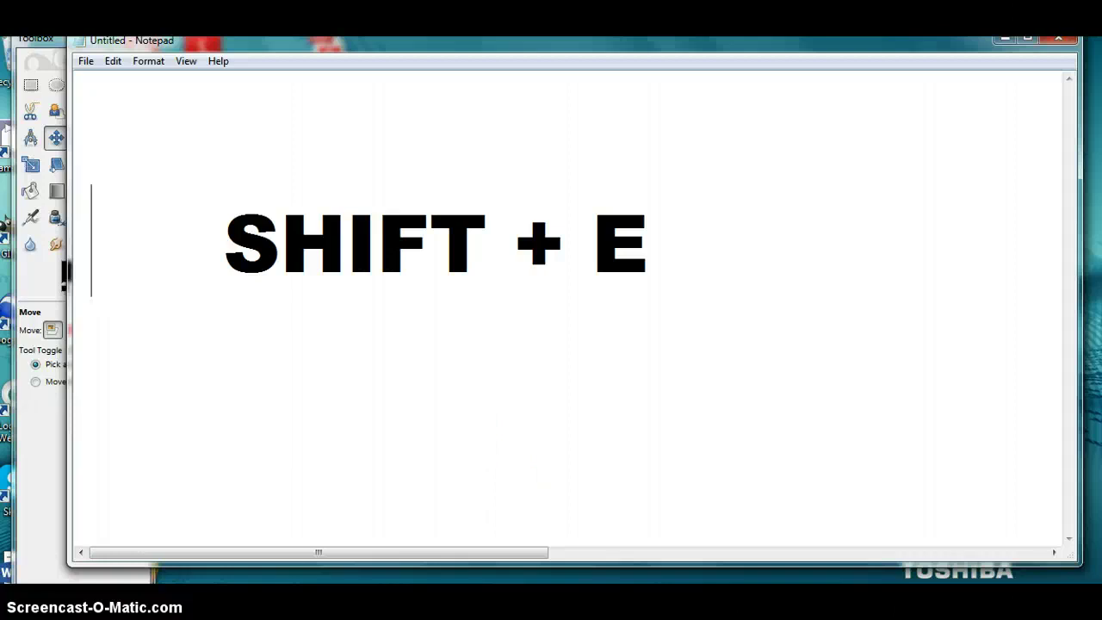
left_click(954, 81)
left_click(1004, 38)
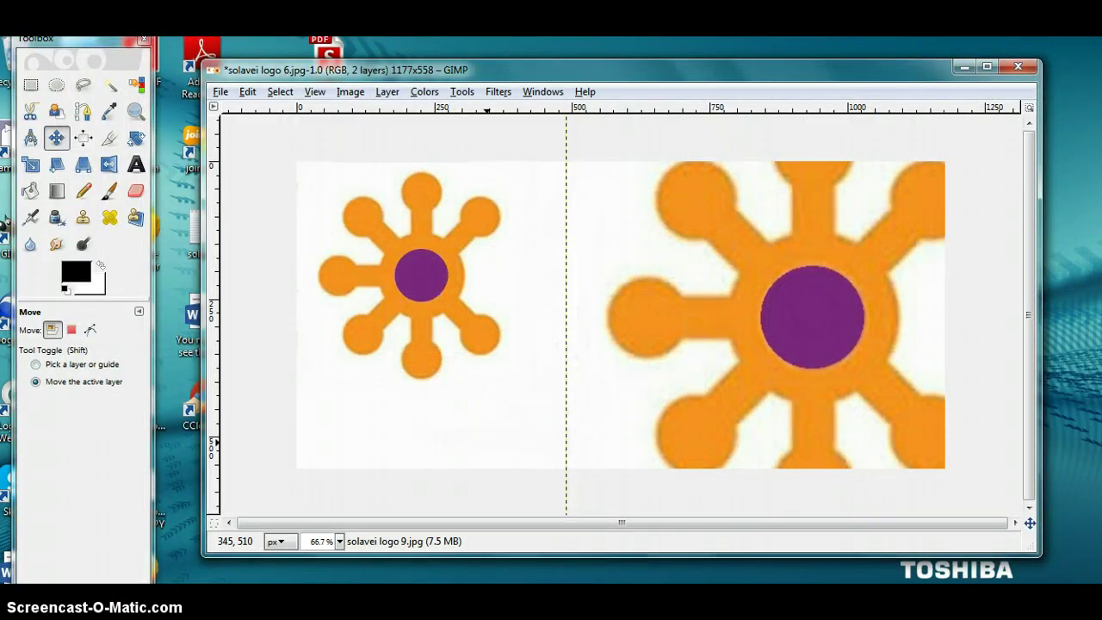
Activate the Eraser with an opacity of 30.2 and the Circle (19) brush.
key("shift+e")
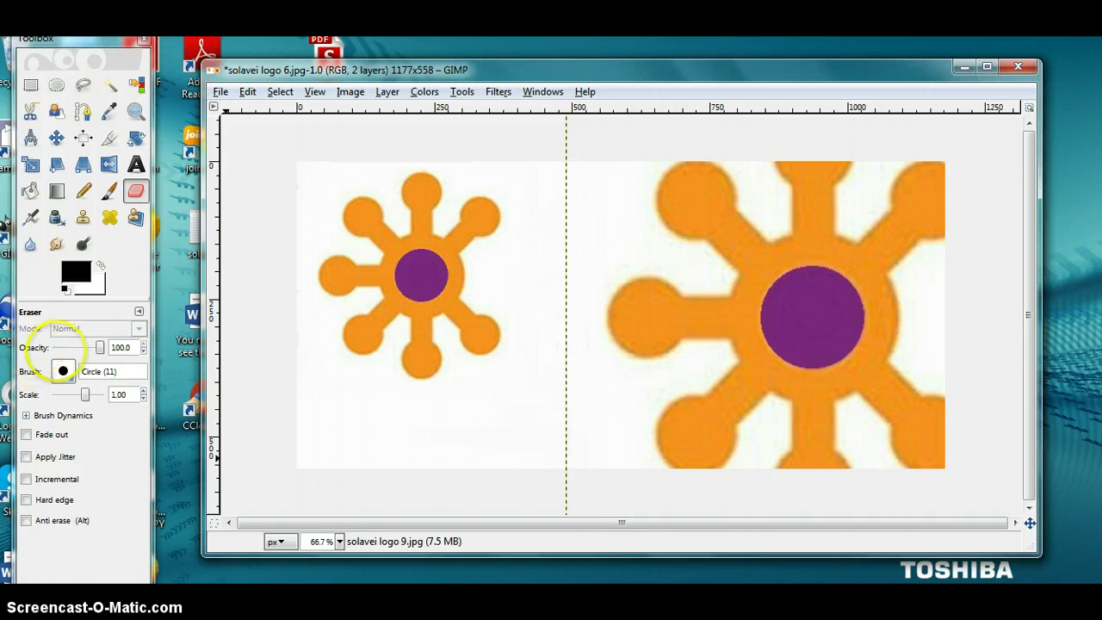
left_click(97, 347)
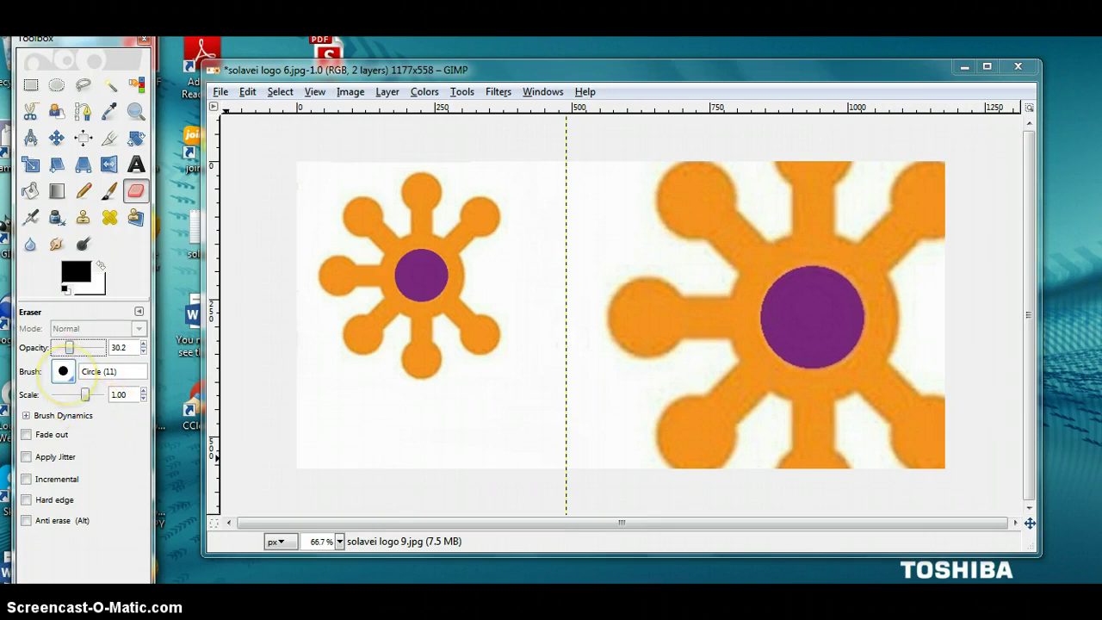
left_click(63, 371)
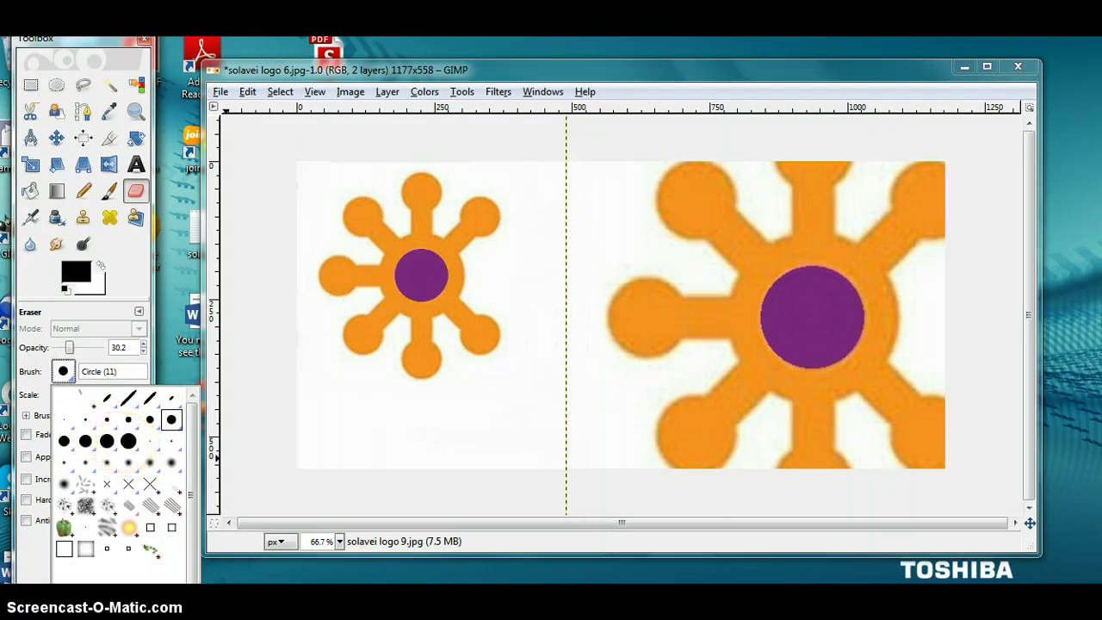
left_click(128, 441)
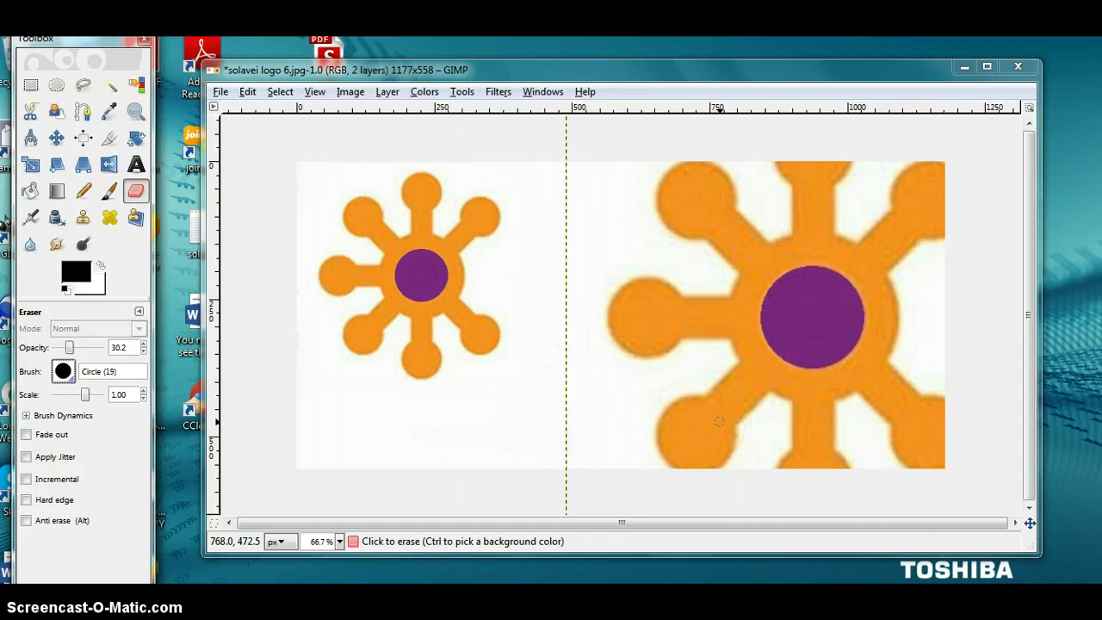
Erase over the entire large logo once at partial opacity to fade its orange arms and purple centre.
mouse_move(719, 421)
left_mouse_down()
mouse_move(677, 443)
mouse_move(742, 443)
mouse_move(693, 460)
mouse_move(765, 467)
left_mouse_up()
mouse_move(646, 467)
left_mouse_down()
mouse_move(687, 471)
mouse_move(672, 457)
mouse_move(690, 459)
mouse_move(625, 439)
mouse_move(731, 436)
mouse_move(638, 427)
mouse_move(811, 414)
mouse_move(664, 399)
mouse_move(814, 393)
mouse_move(668, 372)
mouse_move(850, 370)
mouse_move(778, 371)
mouse_move(748, 378)
mouse_move(745, 391)
mouse_move(866, 413)
mouse_move(794, 415)
mouse_move(814, 424)
mouse_move(806, 433)
mouse_move(852, 438)
mouse_move(827, 442)
mouse_move(855, 451)
mouse_move(816, 452)
mouse_move(874, 460)
mouse_move(830, 464)
mouse_move(883, 472)
mouse_move(783, 462)
mouse_move(937, 467)
mouse_move(907, 465)
mouse_move(952, 463)
mouse_move(873, 451)
mouse_move(958, 451)
mouse_move(866, 445)
mouse_move(969, 439)
mouse_move(881, 422)
mouse_move(923, 421)
mouse_move(802, 412)
mouse_move(941, 411)
mouse_move(918, 399)
mouse_move(920, 388)
mouse_move(776, 376)
left_mouse_up()
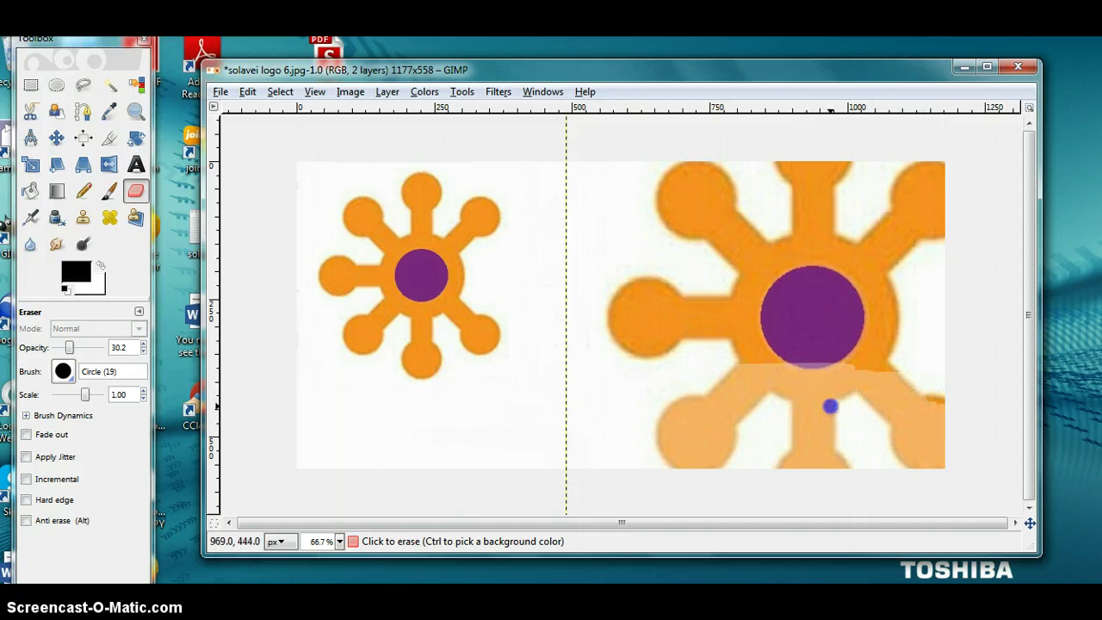
mouse_move(832, 407)
left_mouse_down()
mouse_move(901, 414)
mouse_move(957, 402)
mouse_move(900, 405)
mouse_move(915, 410)
mouse_move(936, 398)
mouse_move(809, 393)
mouse_move(823, 372)
mouse_move(812, 365)
mouse_move(860, 367)
mouse_move(699, 354)
mouse_move(800, 354)
mouse_move(671, 336)
mouse_move(693, 331)
mouse_move(645, 335)
mouse_move(695, 348)
mouse_move(620, 354)
mouse_move(612, 336)
mouse_move(635, 334)
mouse_move(608, 323)
mouse_move(663, 323)
mouse_move(599, 296)
mouse_move(675, 282)
mouse_move(680, 292)
mouse_move(643, 304)
mouse_move(657, 317)
mouse_move(801, 322)
mouse_move(700, 308)
mouse_move(785, 284)
mouse_move(703, 281)
mouse_move(706, 268)
mouse_move(776, 270)
mouse_move(730, 270)
mouse_move(786, 259)
mouse_move(755, 247)
mouse_move(798, 230)
mouse_move(695, 234)
mouse_move(719, 228)
mouse_move(684, 247)
mouse_move(678, 240)
mouse_move(719, 214)
mouse_move(754, 210)
mouse_move(656, 202)
mouse_move(710, 193)
mouse_move(720, 164)
mouse_move(671, 180)
mouse_move(835, 186)
mouse_move(800, 182)
mouse_move(859, 173)
mouse_move(830, 164)
left_mouse_up()
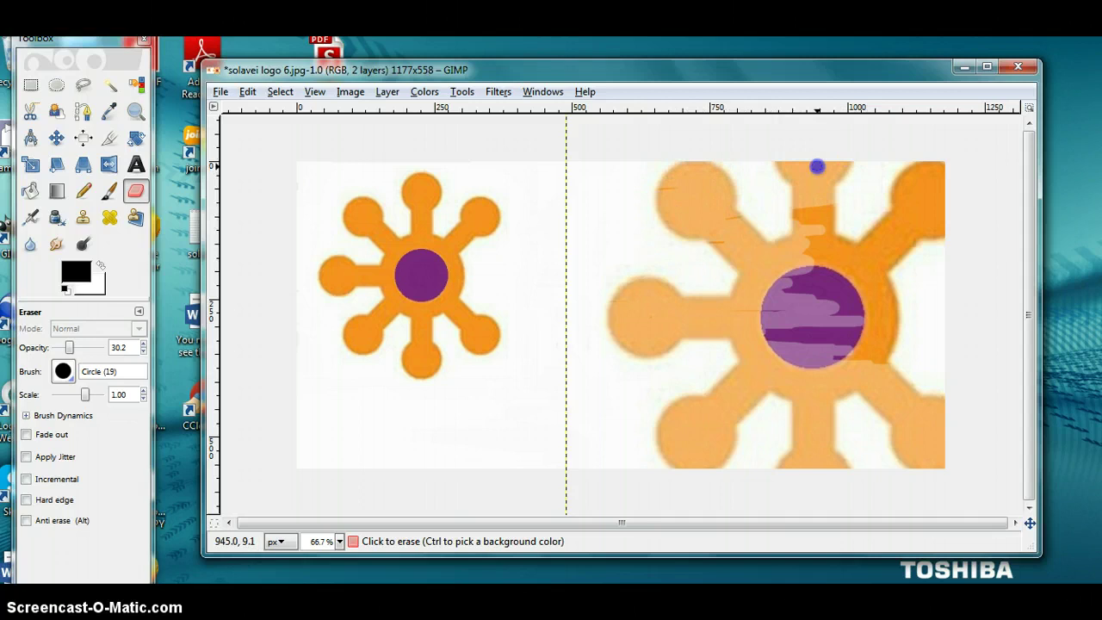
mouse_move(950, 170)
left_mouse_down()
mouse_move(861, 197)
mouse_move(916, 204)
mouse_move(928, 240)
mouse_move(899, 238)
mouse_move(931, 230)
mouse_move(929, 243)
mouse_move(964, 240)
mouse_move(949, 226)
mouse_move(884, 218)
mouse_move(947, 220)
mouse_move(902, 213)
mouse_move(949, 184)
mouse_move(833, 168)
mouse_move(785, 230)
mouse_move(885, 241)
mouse_move(872, 288)
mouse_move(815, 280)
mouse_move(922, 277)
left_mouse_up()
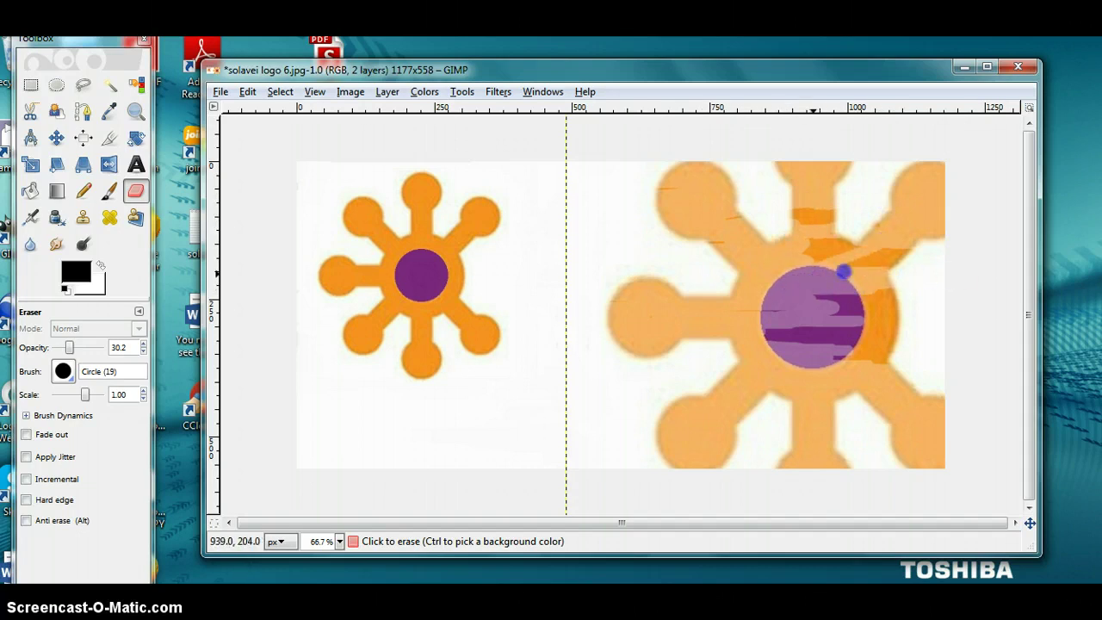
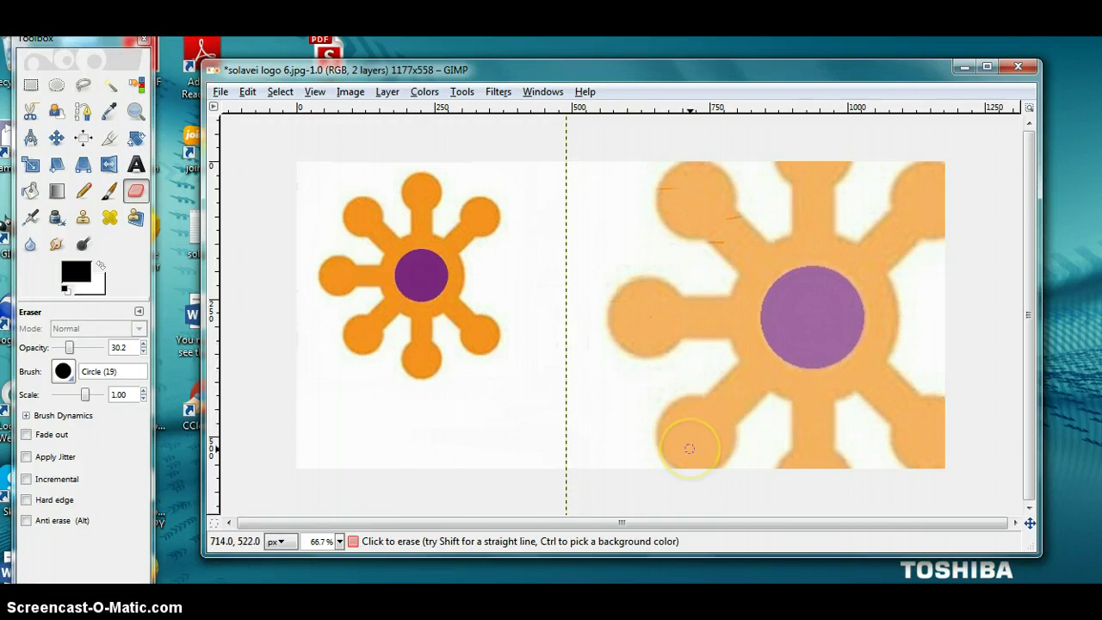
Fade the large logo with two more full eraser passes until it is as pale as a watermark.
mouse_move(689, 448)
left_mouse_down()
mouse_move(819, 454)
mouse_move(791, 458)
mouse_move(804, 465)
mouse_move(660, 468)
mouse_move(822, 469)
mouse_move(687, 471)
mouse_move(658, 463)
mouse_move(769, 446)
mouse_move(645, 448)
mouse_move(769, 435)
mouse_move(645, 428)
mouse_move(767, 420)
mouse_move(668, 401)
mouse_move(834, 388)
mouse_move(658, 403)
mouse_move(656, 418)
mouse_move(716, 398)
mouse_move(772, 400)
mouse_move(671, 375)
mouse_move(726, 383)
mouse_move(813, 357)
mouse_move(706, 356)
mouse_move(775, 341)
mouse_move(646, 338)
mouse_move(684, 336)
mouse_move(638, 350)
mouse_move(612, 349)
mouse_move(679, 348)
mouse_move(584, 337)
mouse_move(698, 338)
mouse_move(610, 335)
mouse_move(677, 319)
mouse_move(623, 315)
mouse_move(642, 302)
mouse_move(607, 312)
mouse_move(637, 297)
mouse_move(637, 283)
mouse_move(624, 291)
mouse_move(682, 278)
left_mouse_up()
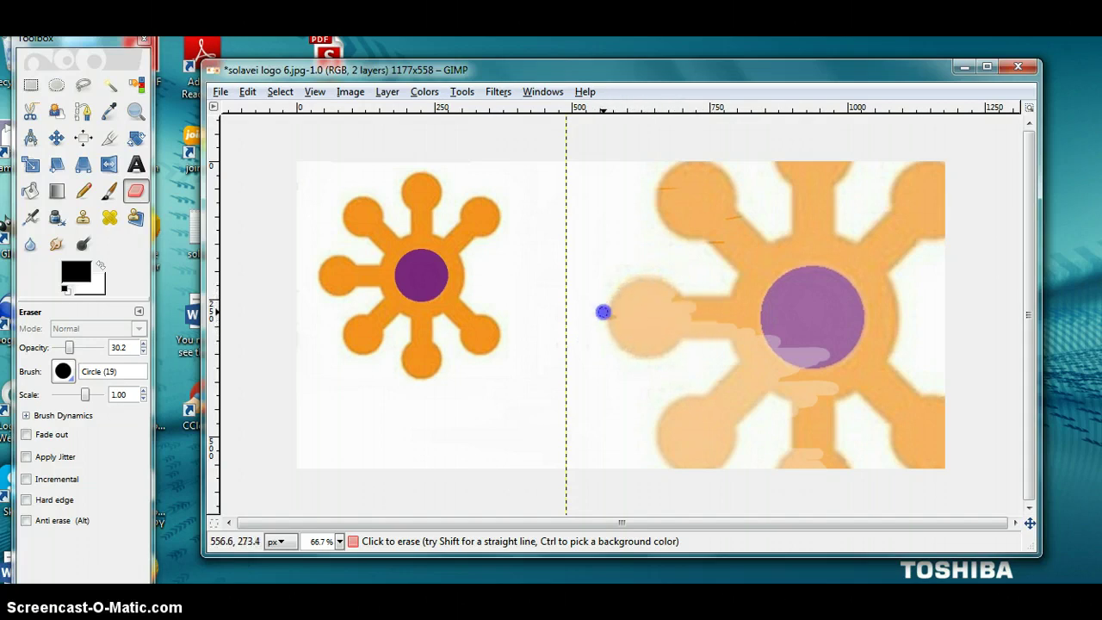
mouse_move(603, 312)
left_mouse_down()
mouse_move(743, 296)
mouse_move(643, 302)
mouse_move(639, 284)
mouse_move(622, 300)
mouse_move(630, 272)
mouse_move(692, 330)
mouse_move(742, 270)
mouse_move(747, 296)
mouse_move(769, 259)
mouse_move(734, 291)
mouse_move(758, 248)
mouse_move(763, 260)
mouse_move(740, 254)
mouse_move(765, 237)
mouse_move(711, 259)
mouse_move(770, 221)
mouse_move(701, 252)
mouse_move(741, 231)
mouse_move(727, 214)
mouse_move(741, 211)
mouse_move(738, 196)
mouse_move(689, 222)
mouse_move(664, 188)
mouse_move(713, 160)
mouse_move(664, 204)
mouse_move(667, 180)
mouse_move(693, 162)
mouse_move(694, 195)
mouse_move(757, 174)
mouse_move(748, 212)
mouse_move(763, 196)
mouse_move(724, 237)
mouse_move(729, 225)
mouse_move(822, 223)
mouse_move(786, 232)
mouse_move(833, 186)
mouse_move(812, 185)
mouse_move(913, 180)
mouse_move(774, 177)
mouse_move(742, 171)
mouse_move(836, 167)
mouse_move(727, 164)
mouse_move(991, 183)
mouse_move(890, 173)
mouse_move(936, 167)
mouse_move(928, 188)
mouse_move(843, 208)
mouse_move(932, 167)
mouse_move(918, 227)
mouse_move(888, 244)
mouse_move(933, 242)
mouse_move(901, 184)
mouse_move(848, 274)
mouse_move(878, 284)
mouse_move(887, 369)
mouse_move(783, 370)
mouse_move(944, 351)
mouse_move(901, 335)
mouse_move(726, 320)
mouse_move(909, 301)
mouse_move(915, 292)
mouse_move(802, 320)
mouse_move(746, 285)
mouse_move(846, 270)
mouse_move(783, 281)
mouse_move(762, 264)
mouse_move(846, 231)
mouse_move(812, 253)
mouse_move(899, 273)
mouse_move(886, 318)
mouse_move(899, 338)
mouse_move(822, 450)
mouse_move(801, 457)
mouse_move(955, 479)
mouse_move(923, 455)
mouse_move(956, 459)
mouse_move(905, 468)
mouse_move(890, 456)
mouse_move(965, 448)
mouse_move(850, 443)
mouse_move(976, 423)
mouse_move(928, 411)
mouse_move(964, 396)
left_mouse_up()
mouse_move(893, 414)
left_mouse_down()
mouse_move(914, 395)
mouse_move(850, 406)
mouse_move(920, 390)
mouse_move(853, 394)
mouse_move(728, 428)
mouse_move(914, 384)
mouse_move(862, 383)
mouse_move(809, 426)
mouse_move(842, 404)
mouse_move(823, 441)
mouse_move(929, 456)
mouse_move(909, 443)
mouse_move(925, 461)
mouse_move(849, 465)
mouse_move(904, 476)
mouse_move(925, 459)
mouse_move(967, 465)
mouse_move(853, 446)
mouse_move(937, 453)
mouse_move(942, 346)
mouse_move(850, 429)
mouse_move(967, 404)
mouse_move(922, 446)
mouse_move(943, 417)
mouse_move(885, 459)
left_mouse_up()
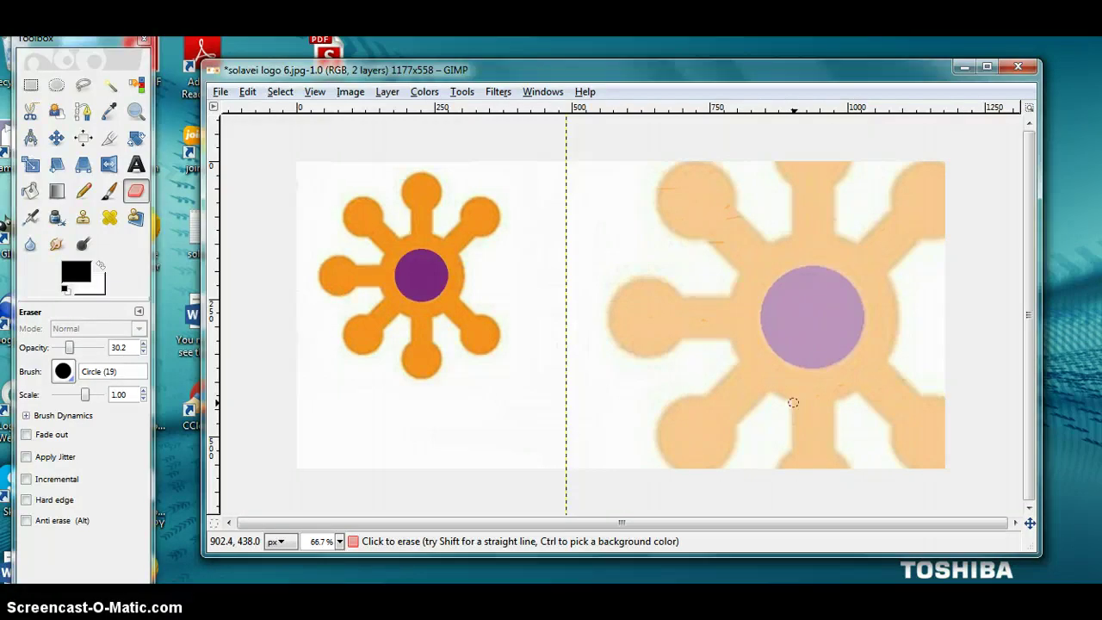
mouse_move(793, 402)
left_mouse_down()
mouse_move(856, 432)
mouse_move(938, 443)
mouse_move(827, 454)
mouse_move(829, 422)
left_mouse_up()
left_click_drag(829, 422, 754, 420)
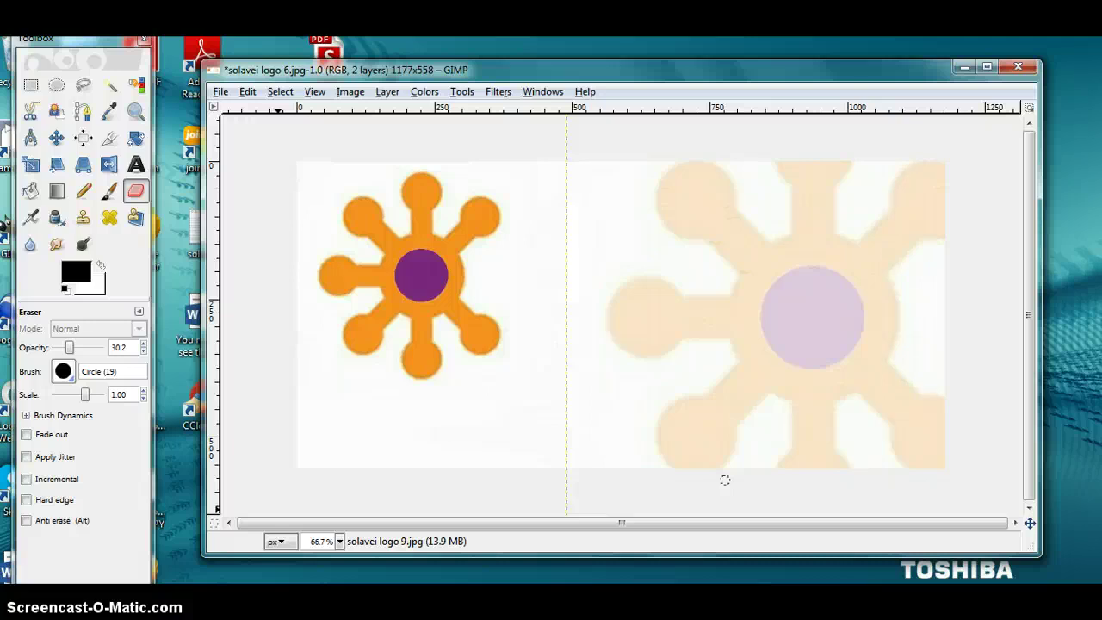
Save the image as a JPEG with its visible layers merged on export, and close the image.
left_click(220, 91)
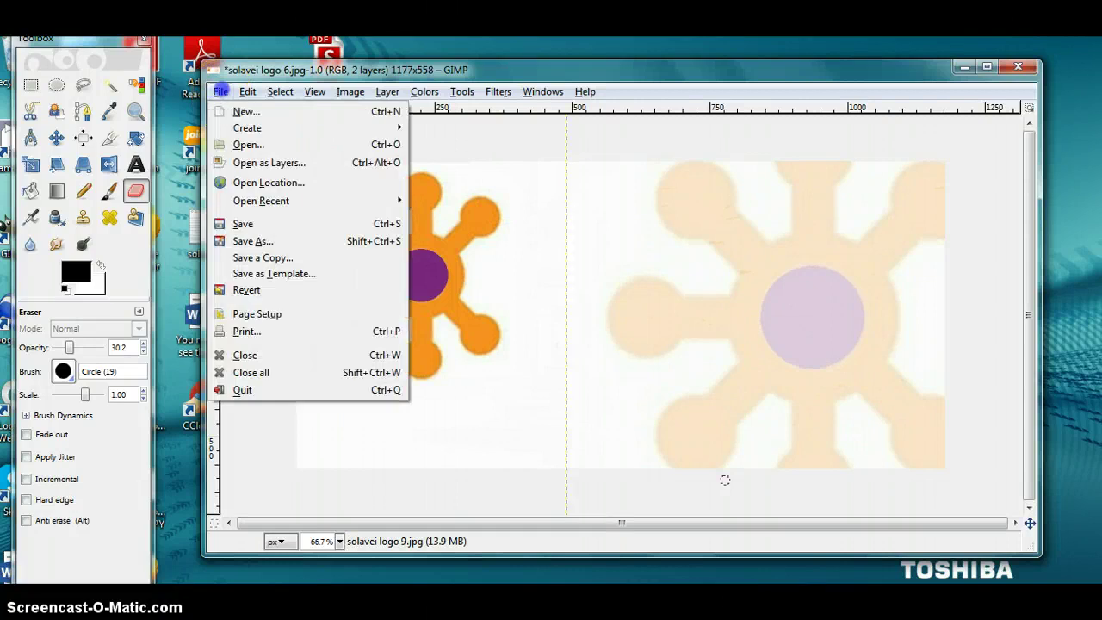
left_click(252, 224)
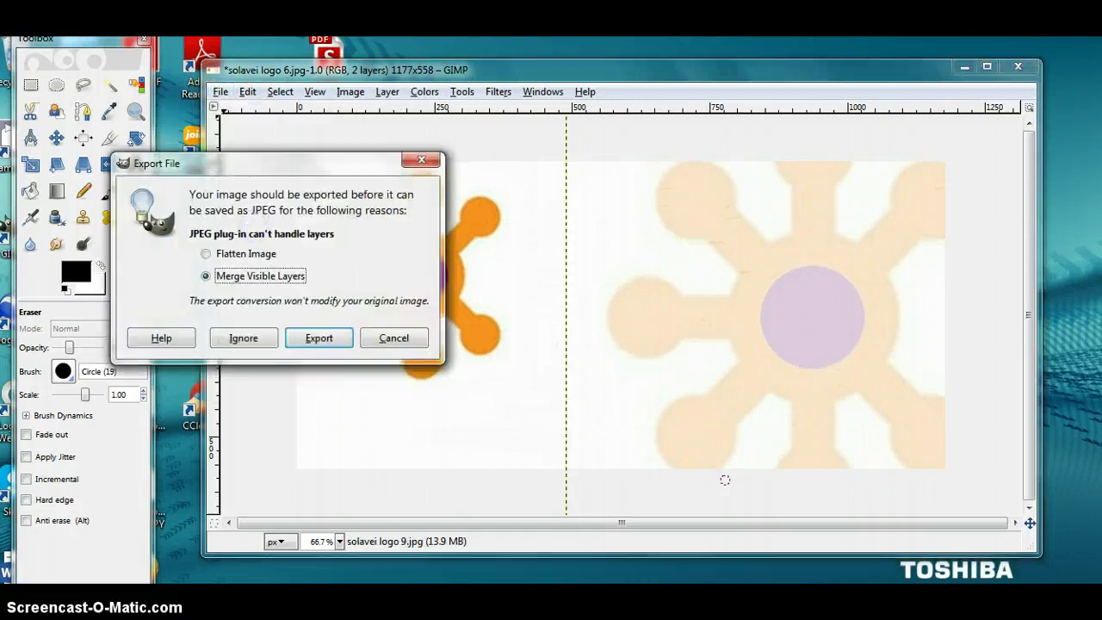
left_click(318, 337)
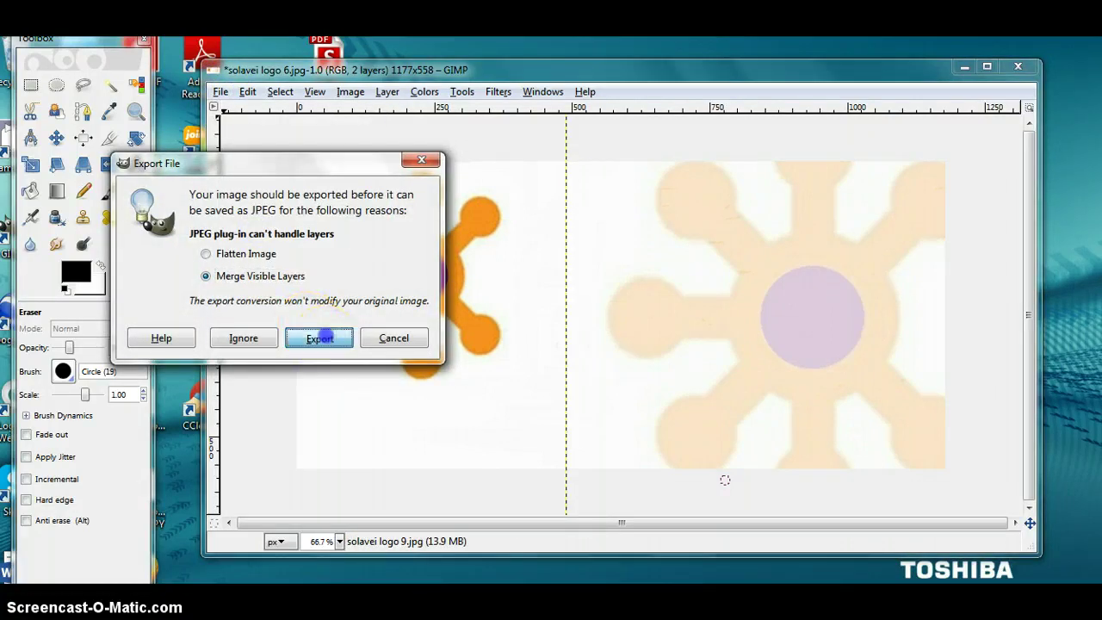
left_click(258, 372)
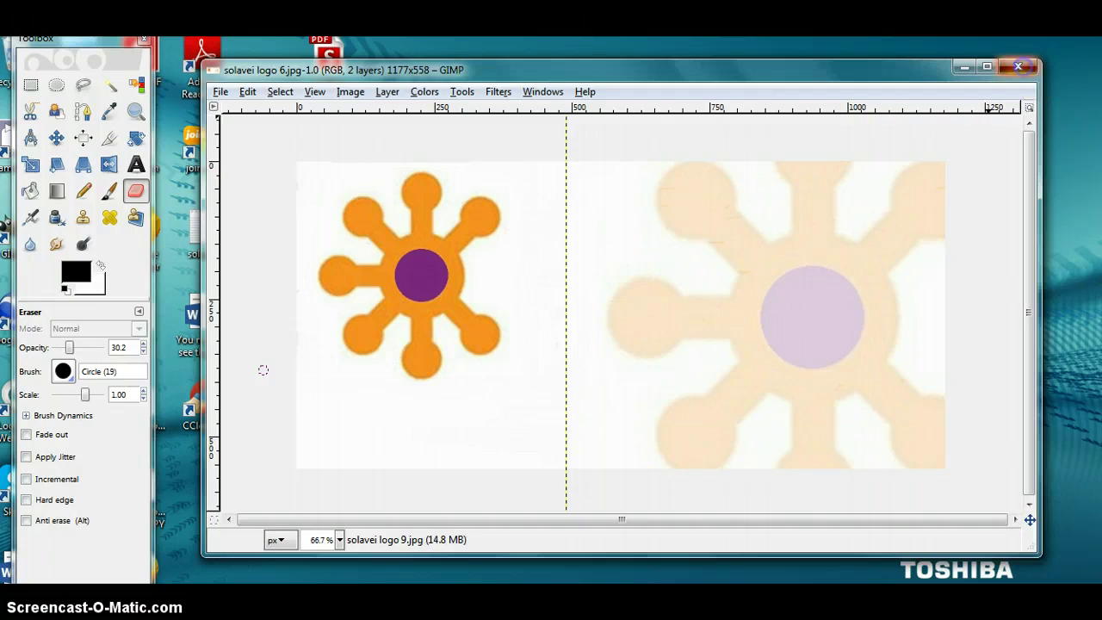
left_click(1018, 67)
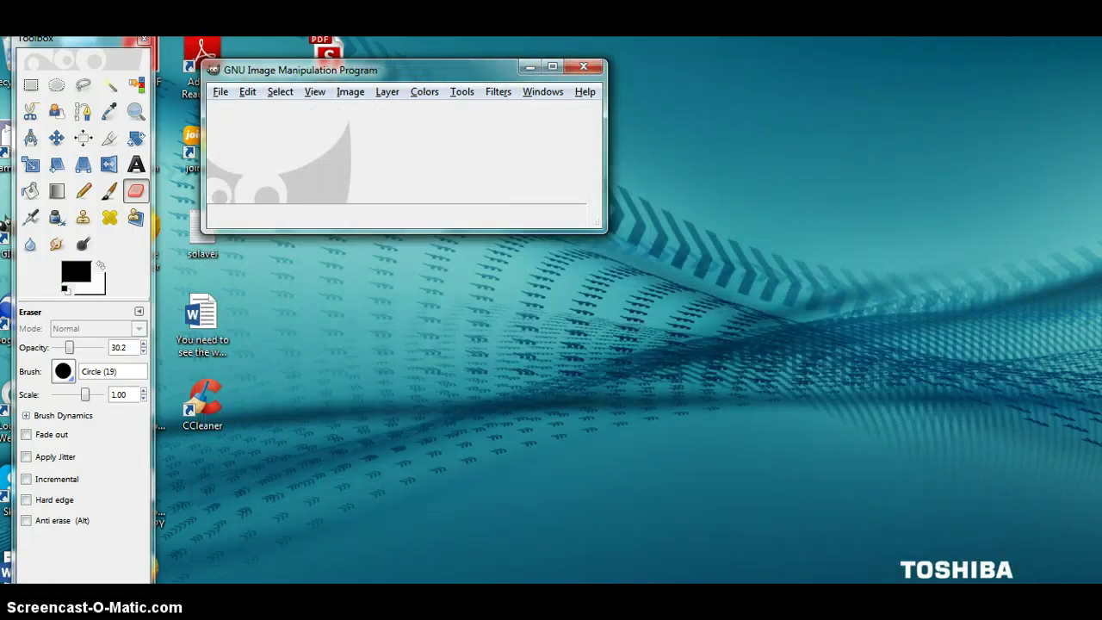
Switch to the Downloads folder and view the saved solavei logo 6 picture in Windows Photo Viewer.
left_click(104, 542)
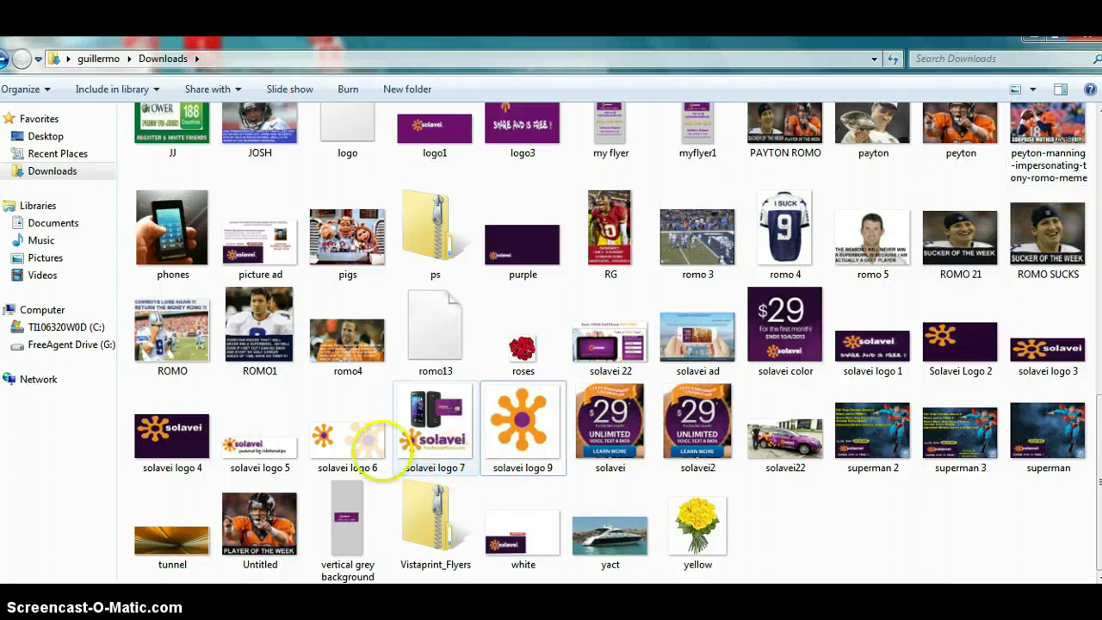
left_click(357, 433)
double_click(360, 435)
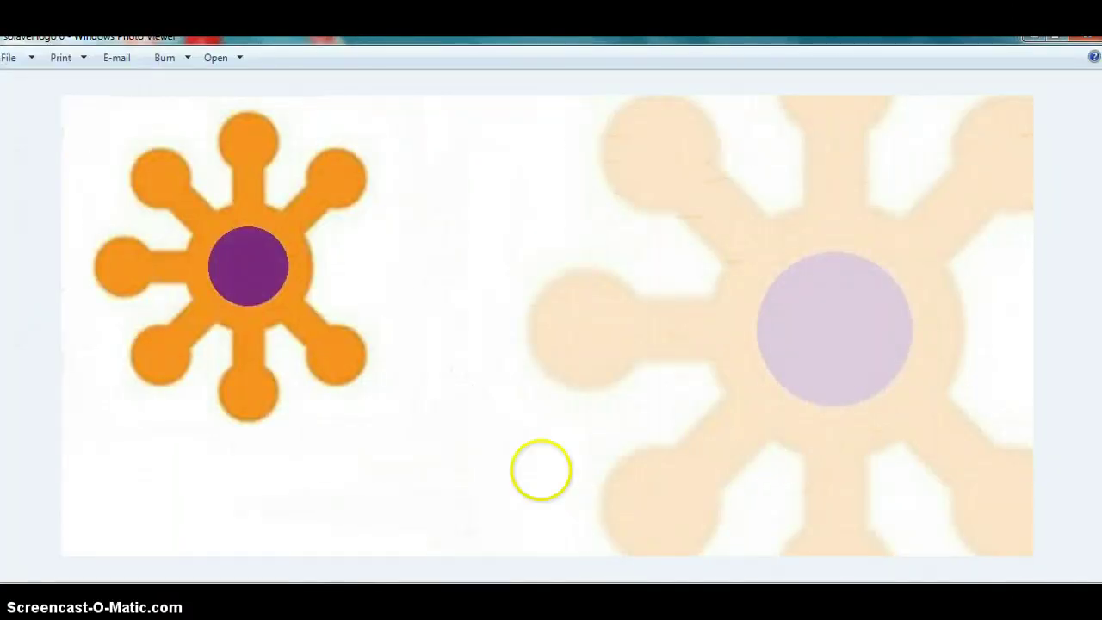